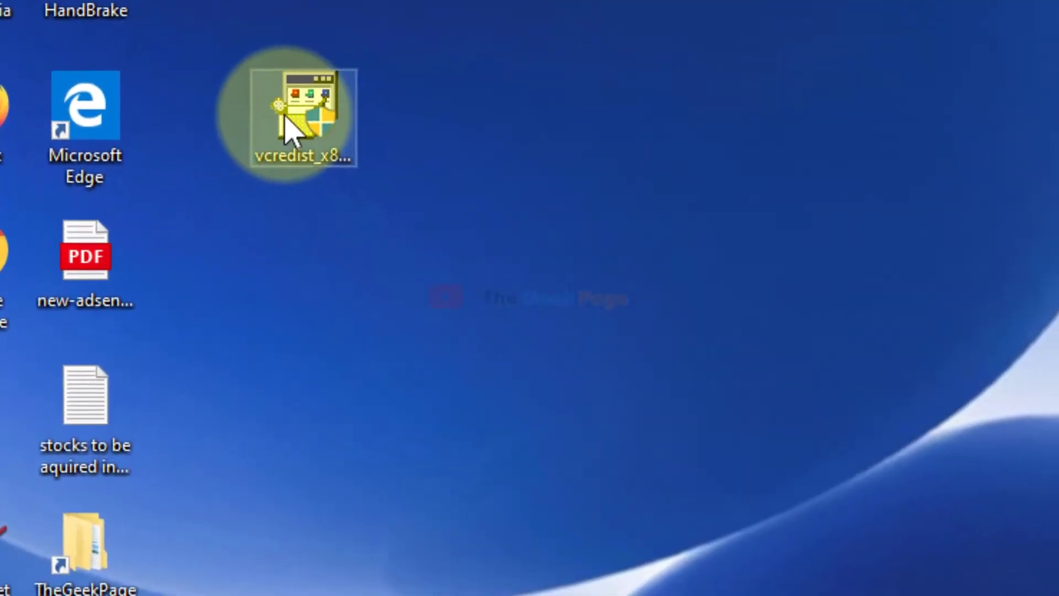
Launch the compatibility troubleshooter from vcredist_x86.exe's Properties, Compatibility section.
{"action": "right_click", "coordinate": [292, 128]}
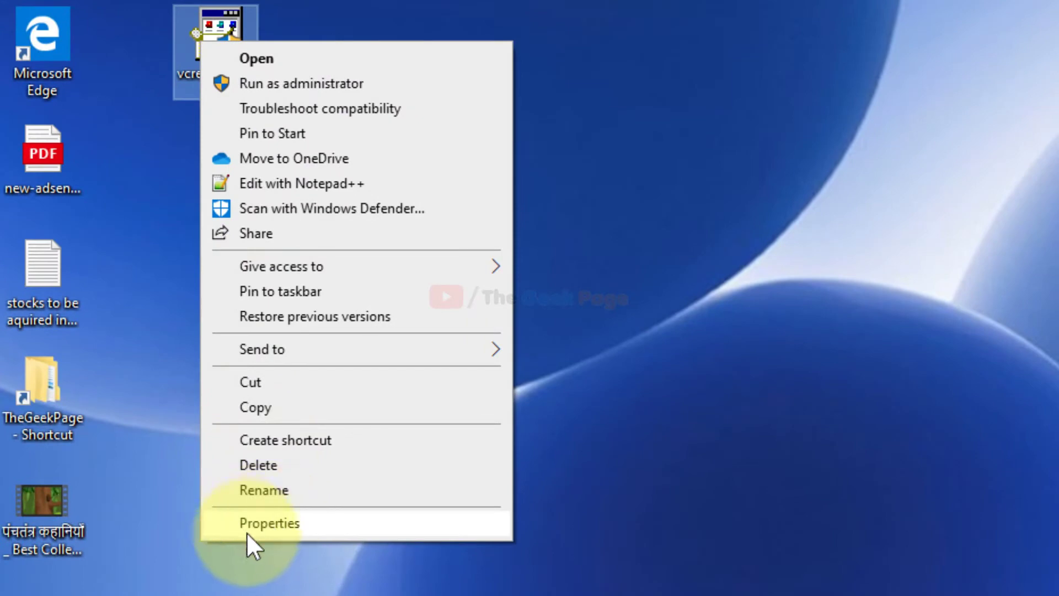
{"action": "left_click", "coordinate": [280, 532]}
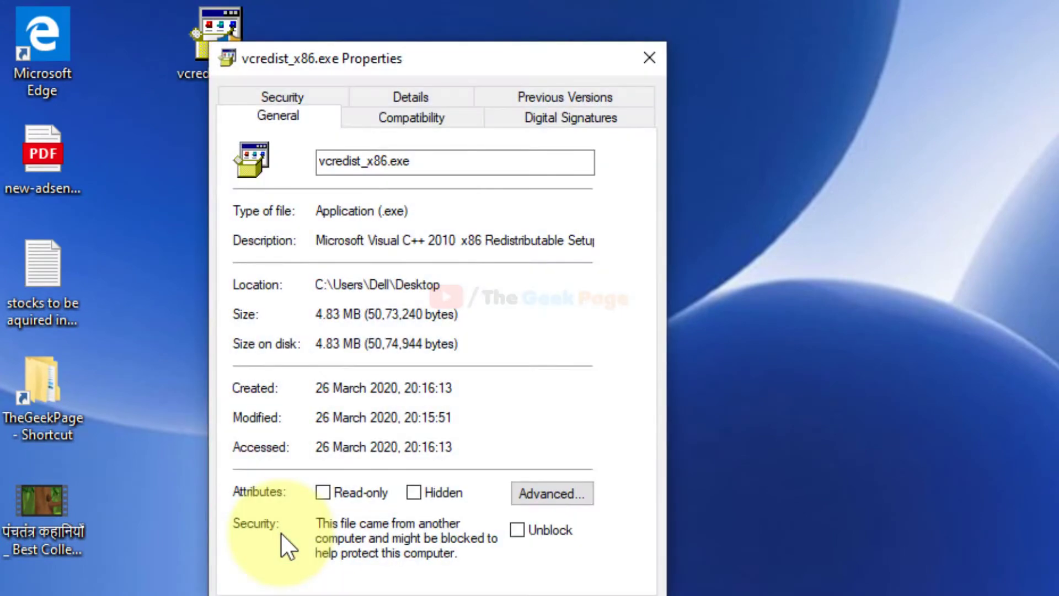
{"action": "left_click", "coordinate": [414, 121]}
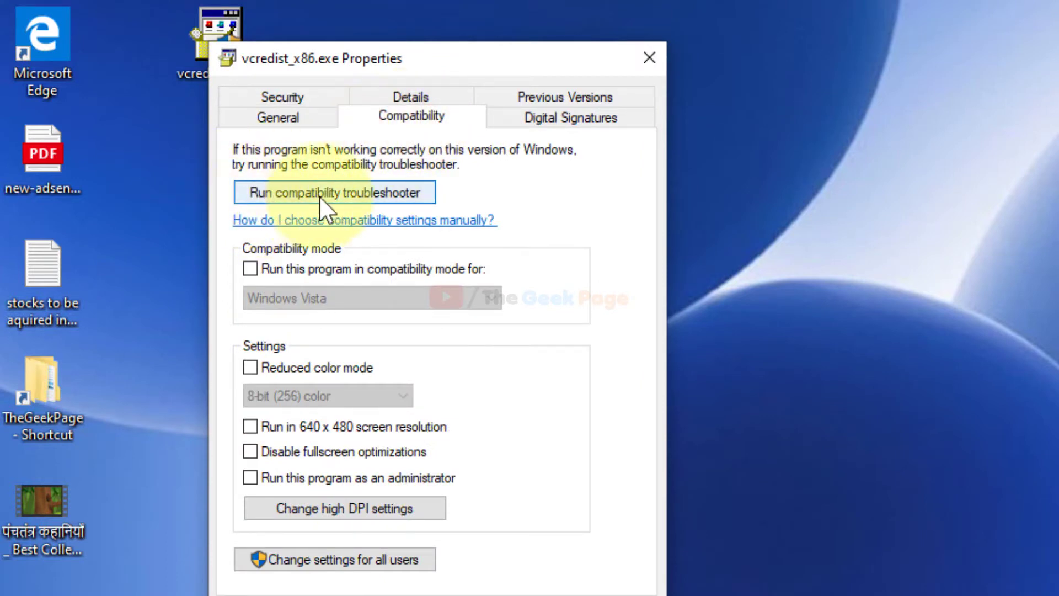
{"action": "left_click", "coordinate": [392, 199]}
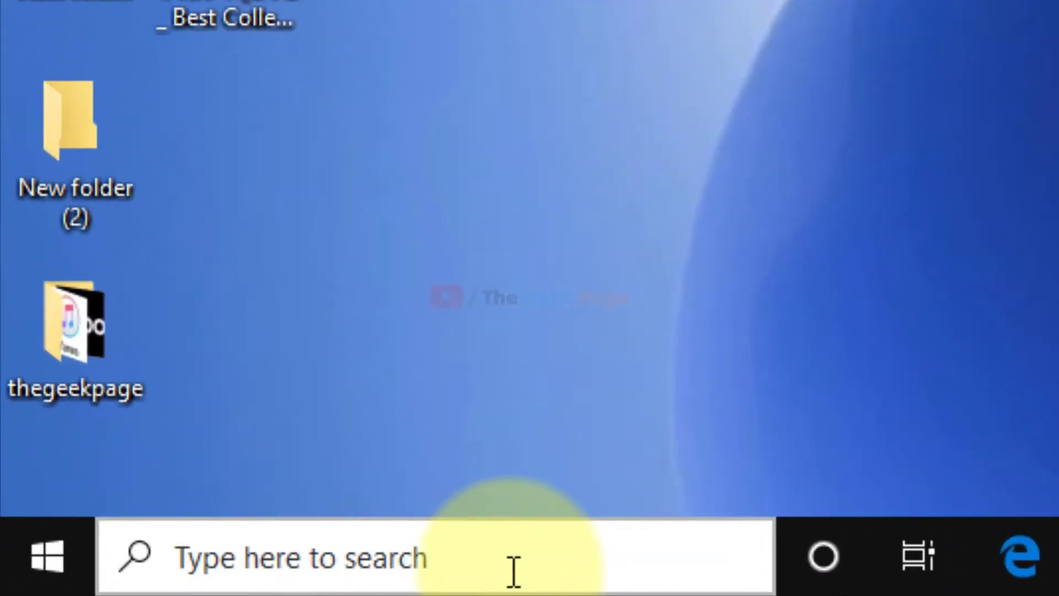
{"action": "left_click", "coordinate": [514, 571]}
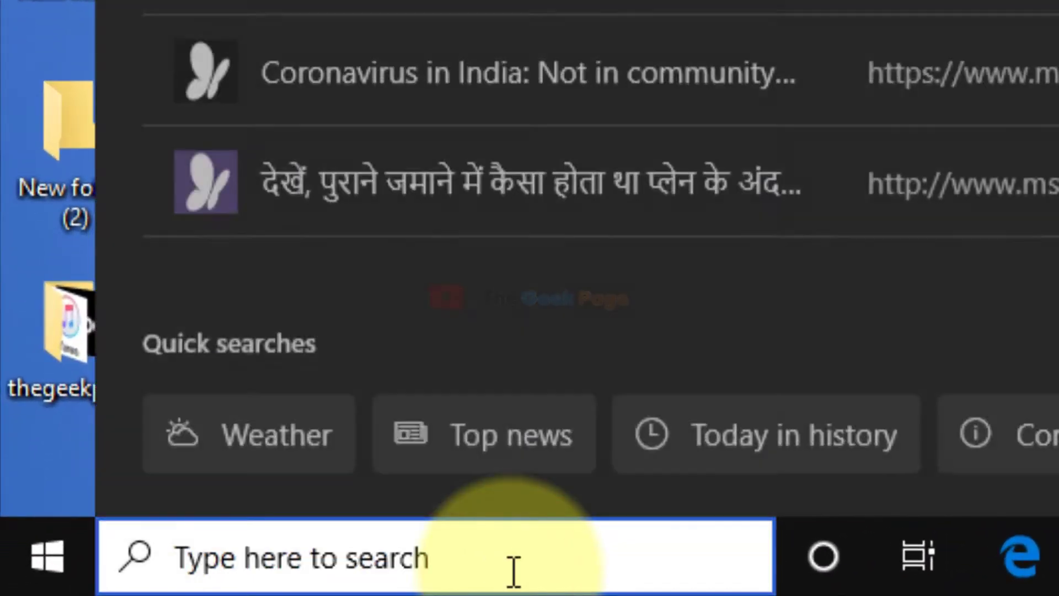
{"action": "type", "text": "se"}
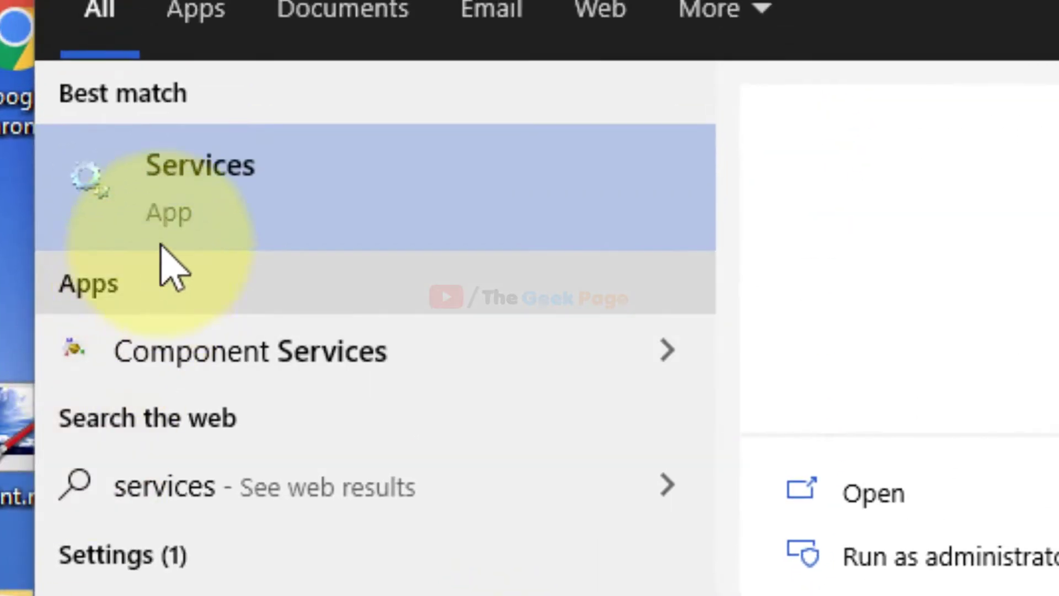
{"action": "left_click", "coordinate": [218, 194]}
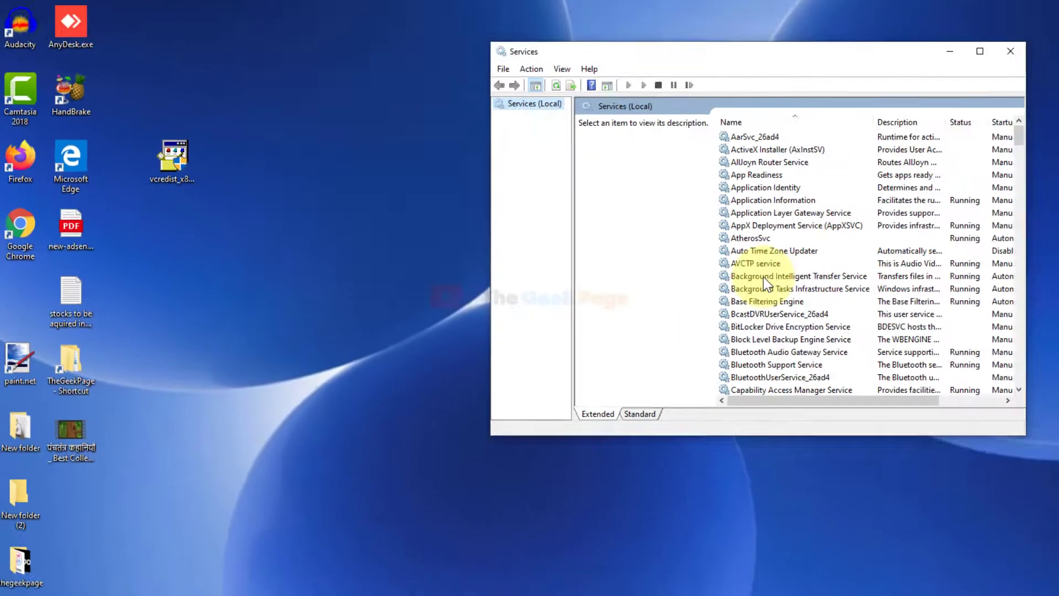
{"action": "left_click", "coordinate": [637, 285]}
{"action": "type", "text": "windows a"}
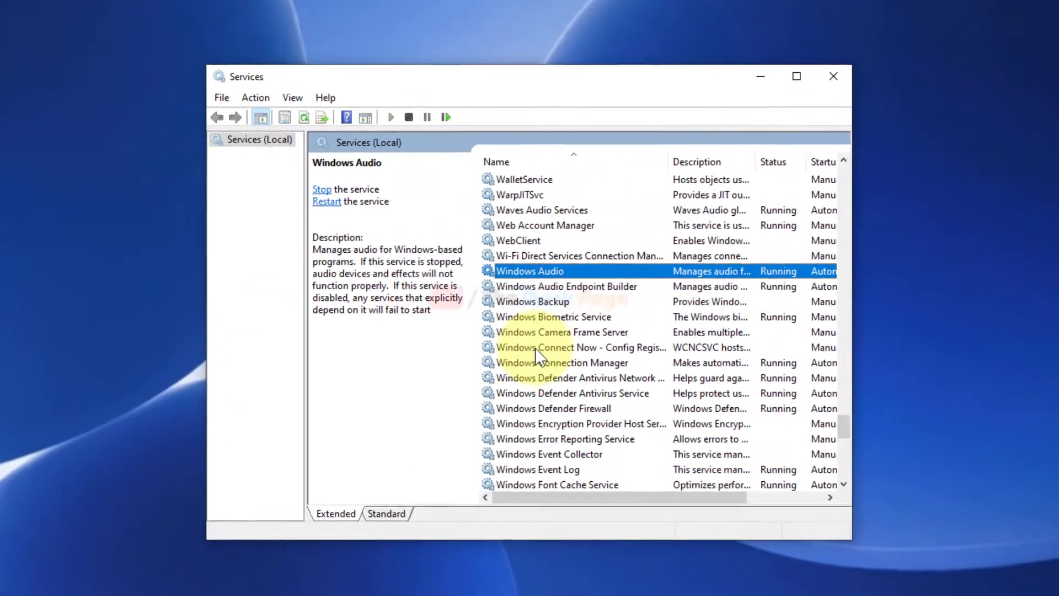
{"action": "type", "text": "windows i"}
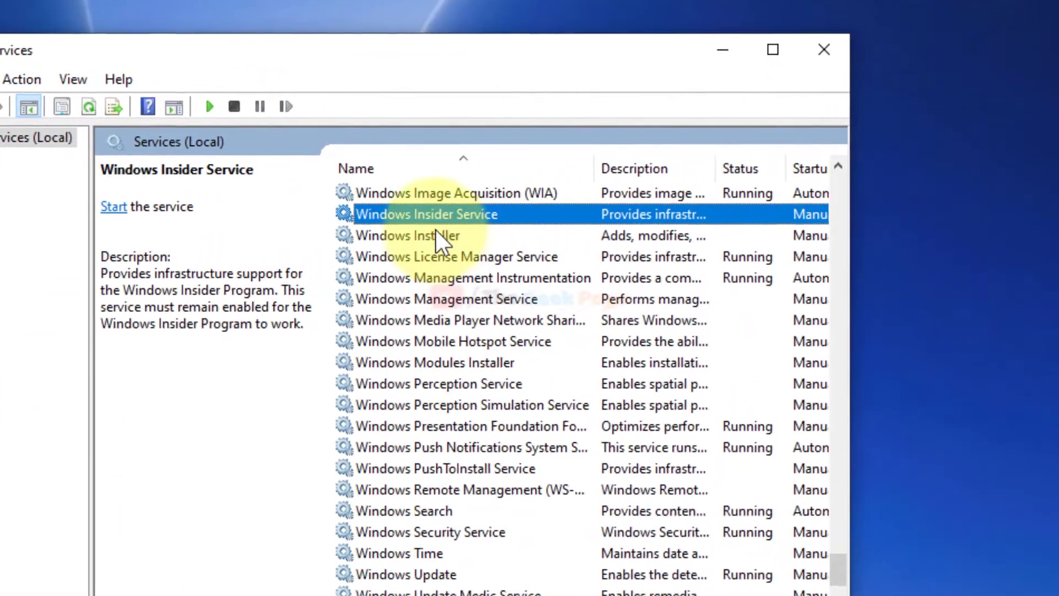
{"action": "left_click", "coordinate": [430, 232]}
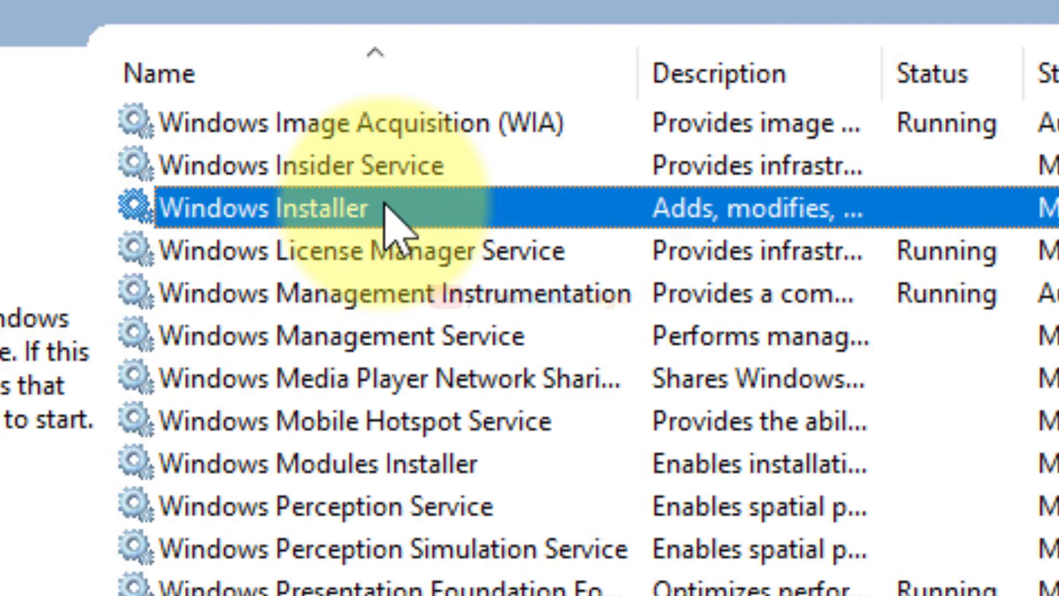
{"action": "double_click", "coordinate": [287, 212]}
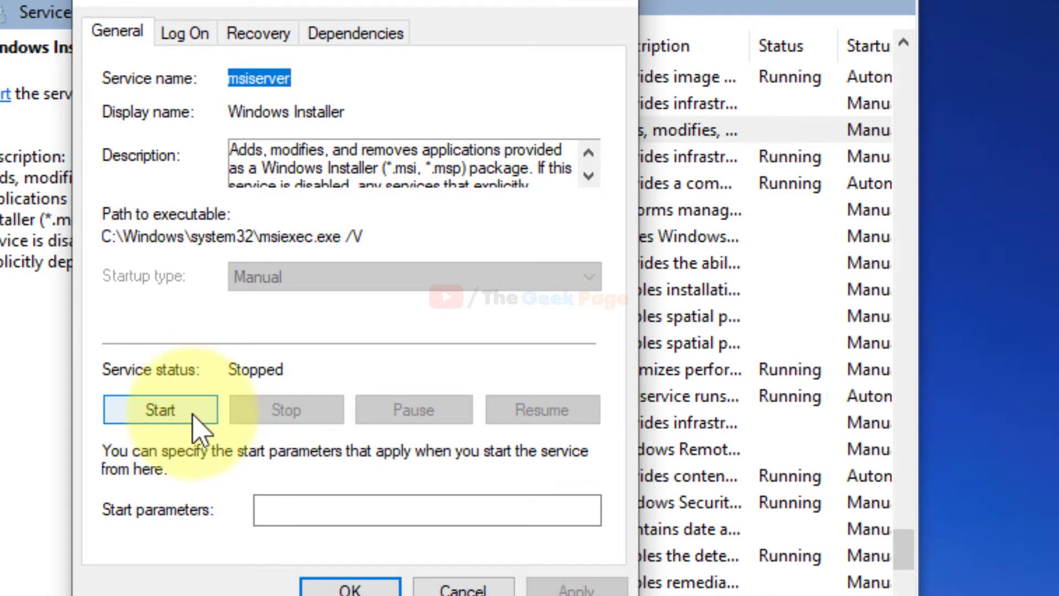
{"action": "left_click", "coordinate": [613, 8]}
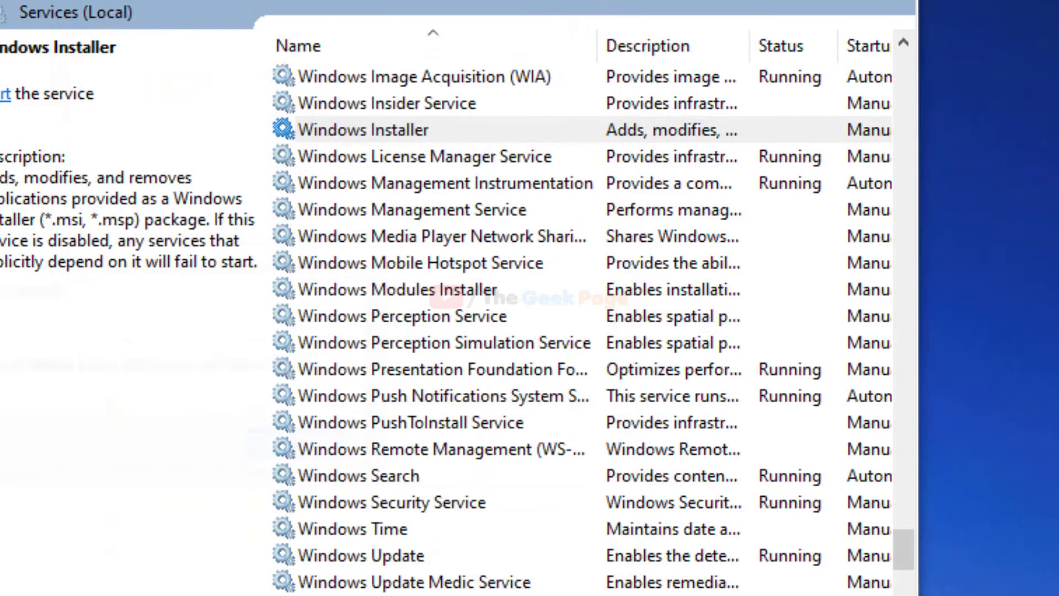
{"action": "left_click", "coordinate": [306, 446]}
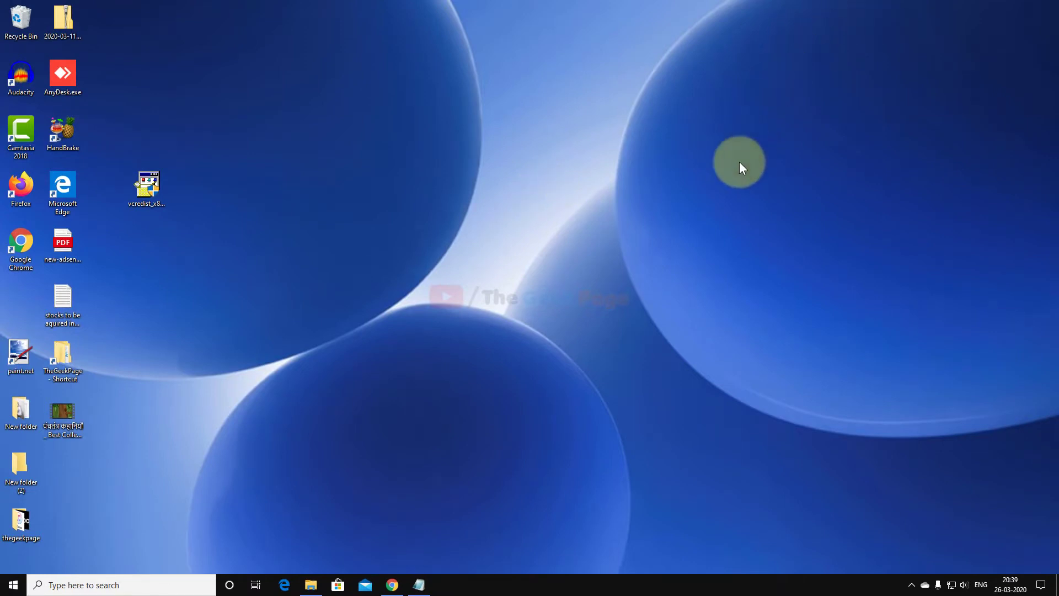
Start Command Prompt as administrator from Windows search.
{"action": "left_click", "coordinate": [139, 585]}
{"action": "type", "text": "c"}
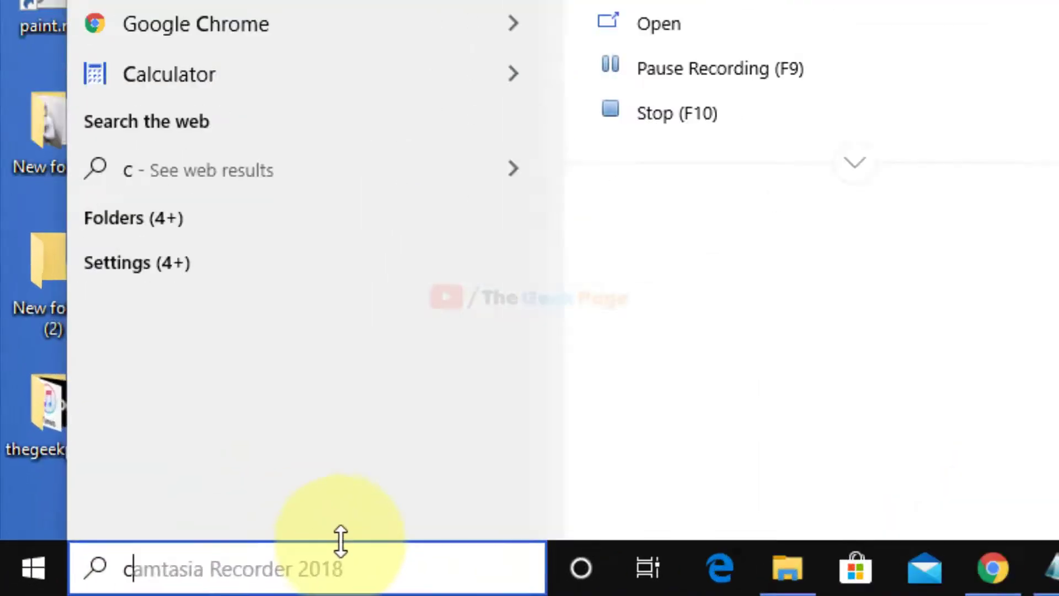
{"action": "type", "text": "md"}
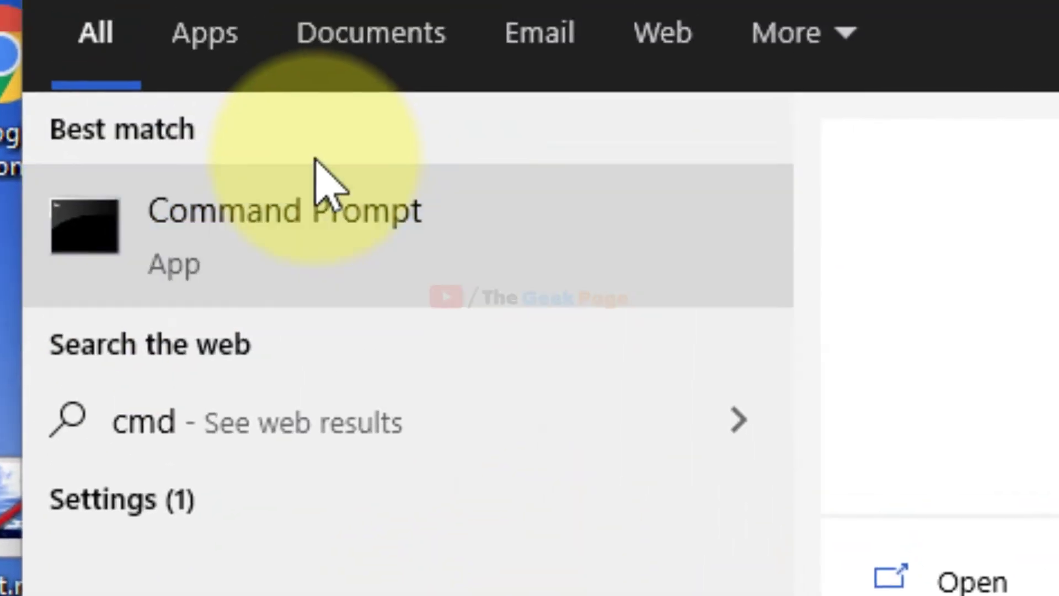
{"action": "right_click", "coordinate": [314, 217]}
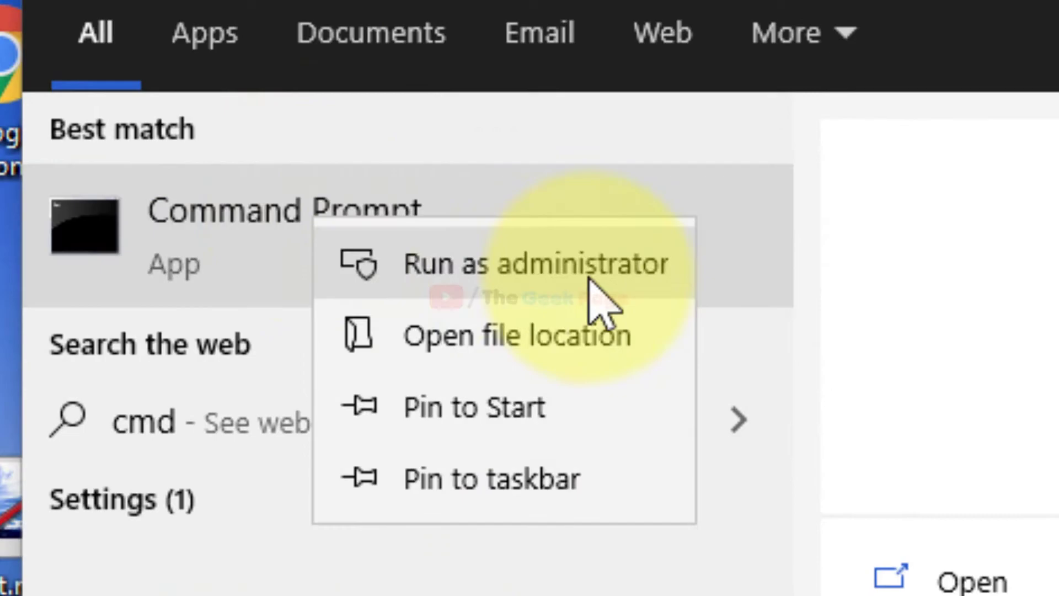
{"action": "left_click", "coordinate": [588, 279]}
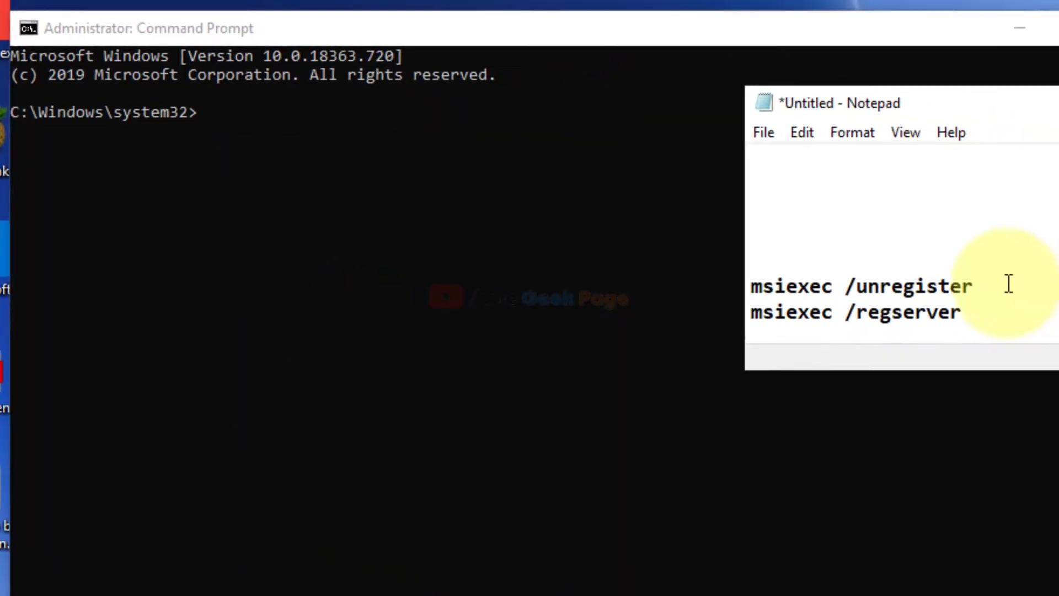
Copy the msiexec /unregister and msiexec /regserver command lines from Notepad.
{"action": "left_click_drag", "start_coordinate": [973, 287], "coordinate": [750, 286]}
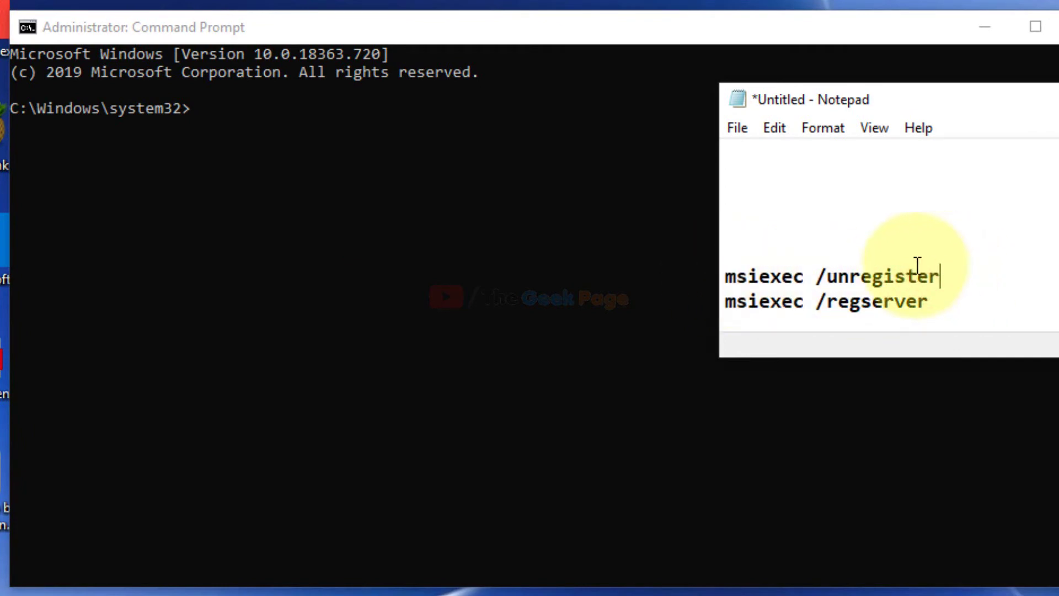
{"action": "right_click", "coordinate": [767, 276]}
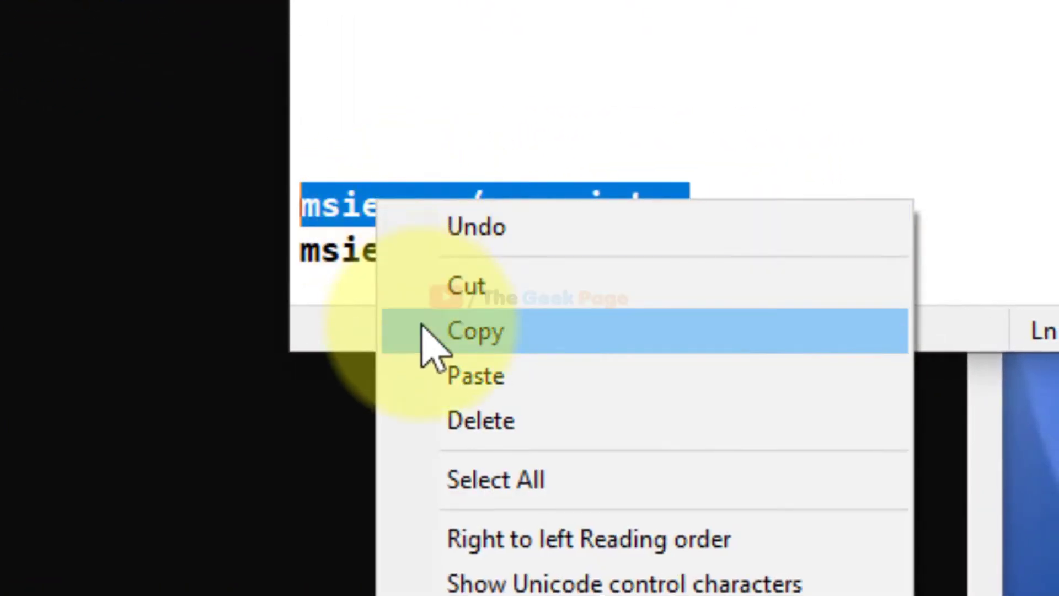
{"action": "left_click", "coordinate": [431, 332]}
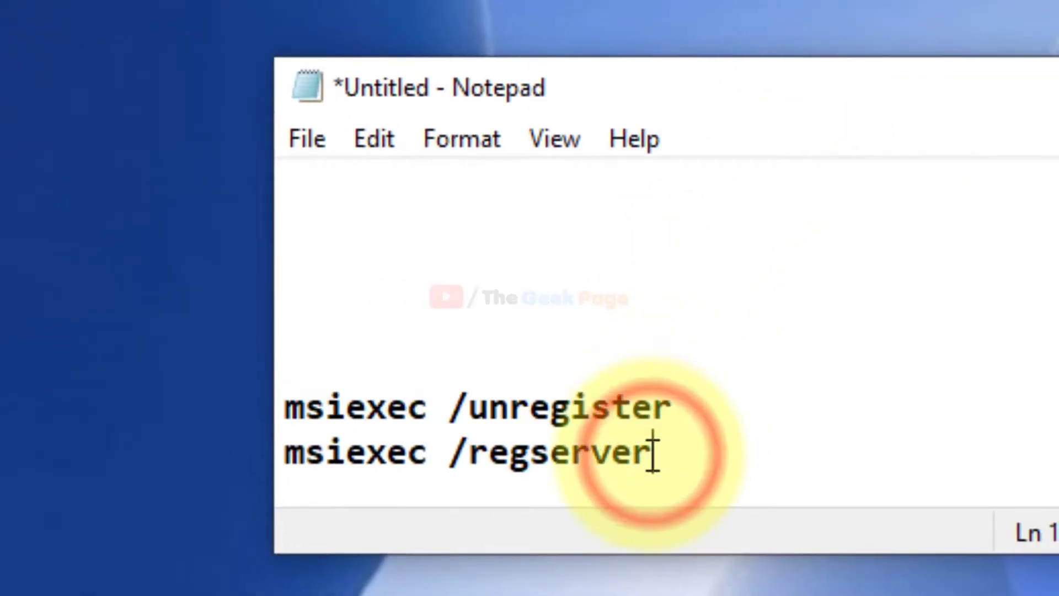
{"action": "left_click_drag", "start_coordinate": [654, 451], "coordinate": [277, 451]}
{"action": "right_click", "coordinate": [384, 459]}
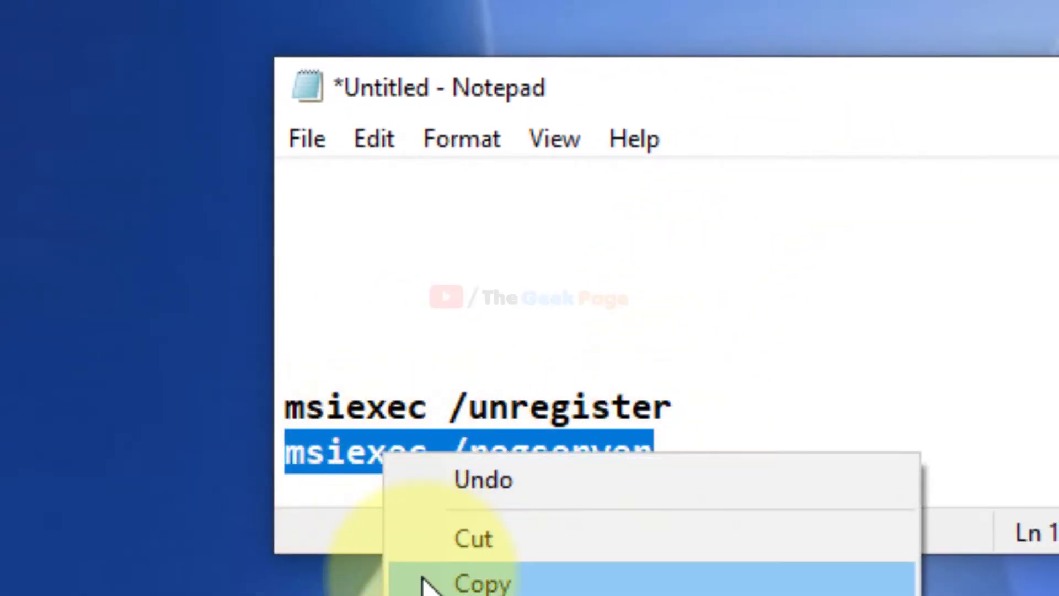
{"action": "left_click", "coordinate": [430, 579]}
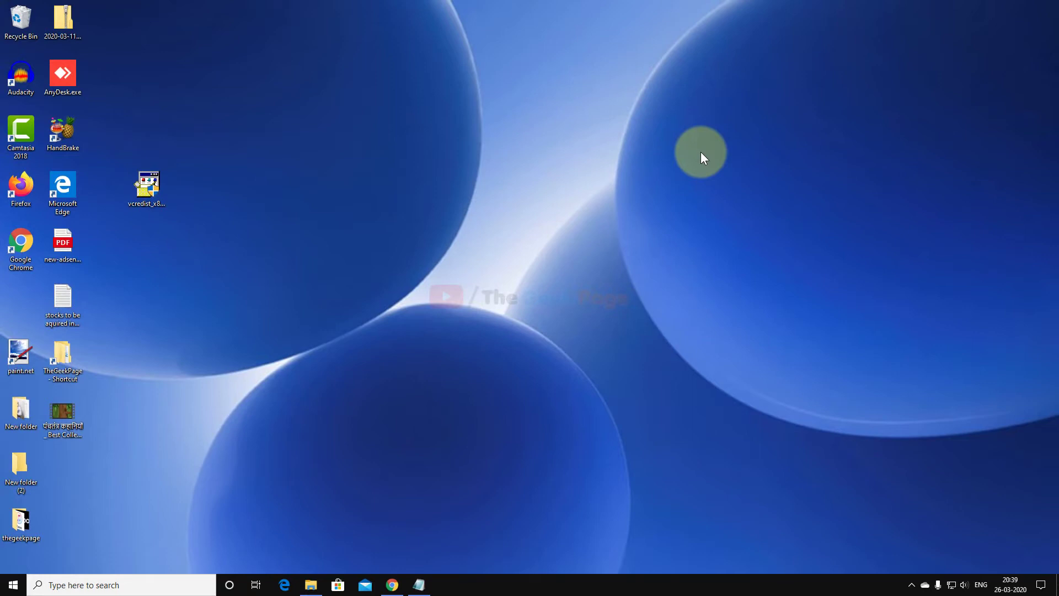
Bring up the Notepad notes, select the FileSystem registry path, and start Windows search.
{"action": "left_click", "coordinate": [420, 587]}
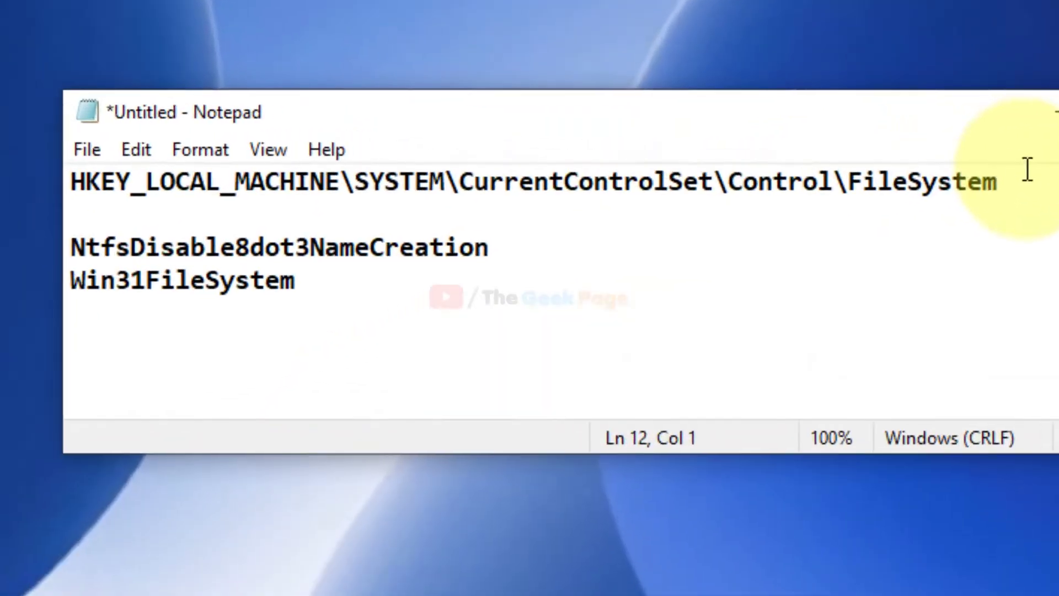
{"action": "left_click_drag", "start_coordinate": [768, 142], "coordinate": [430, 141]}
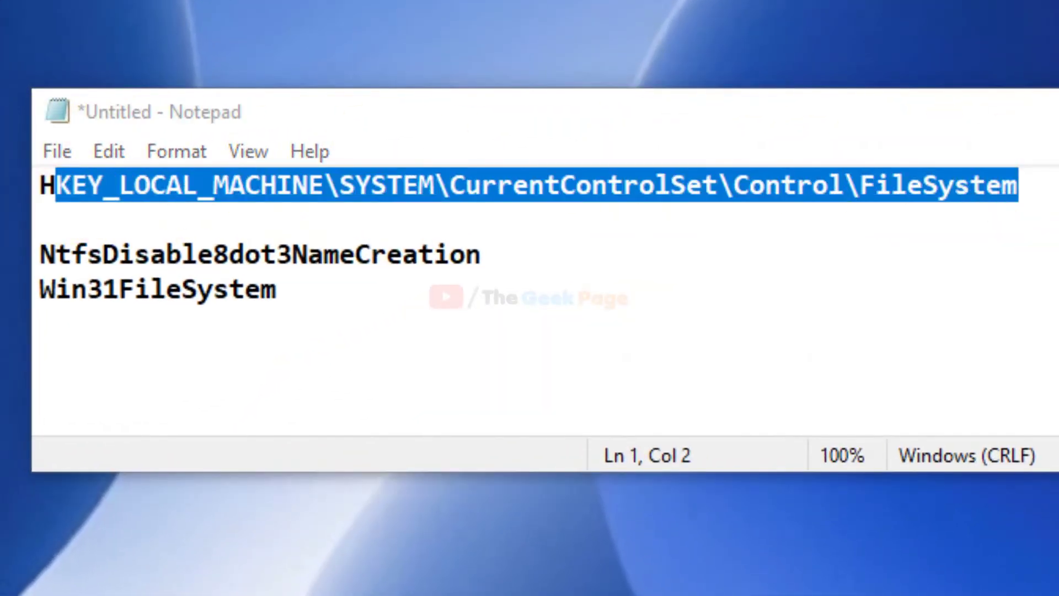
{"action": "key", "text": "super+s"}
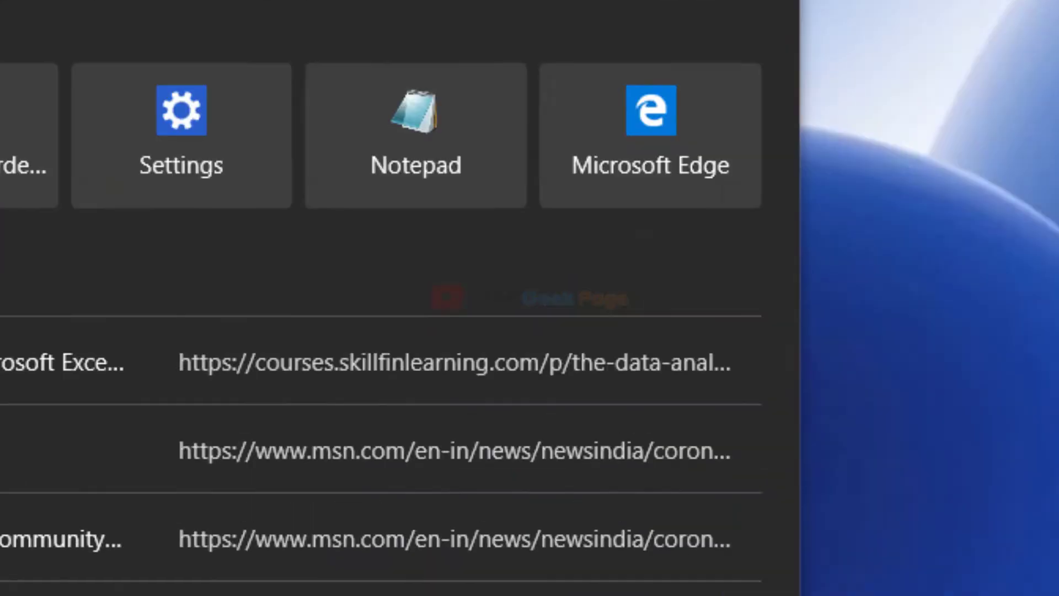
{"action": "type", "text": "regedi"}
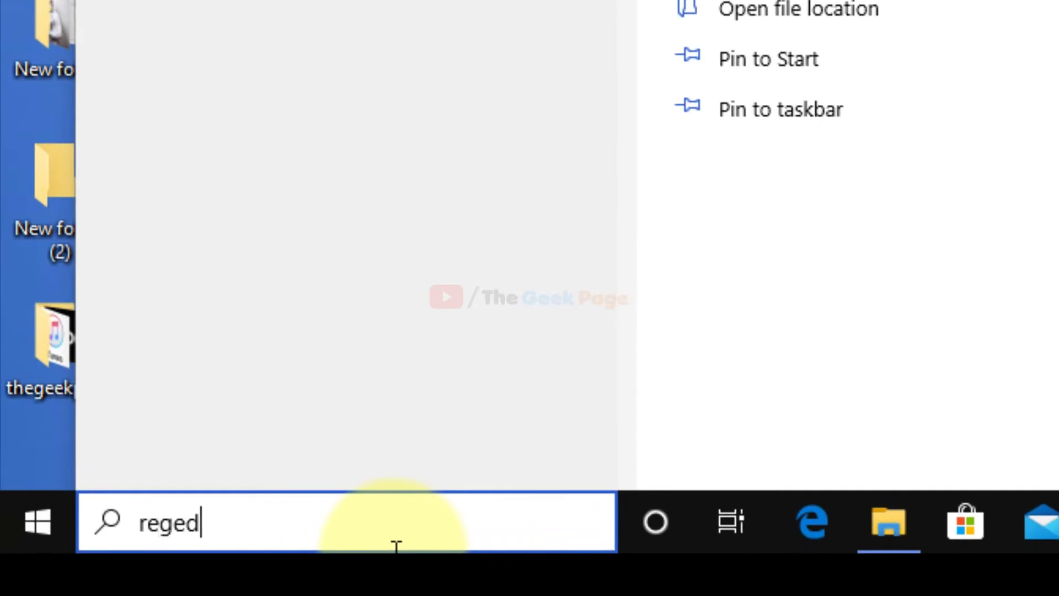
{"action": "type", "text": "t"}
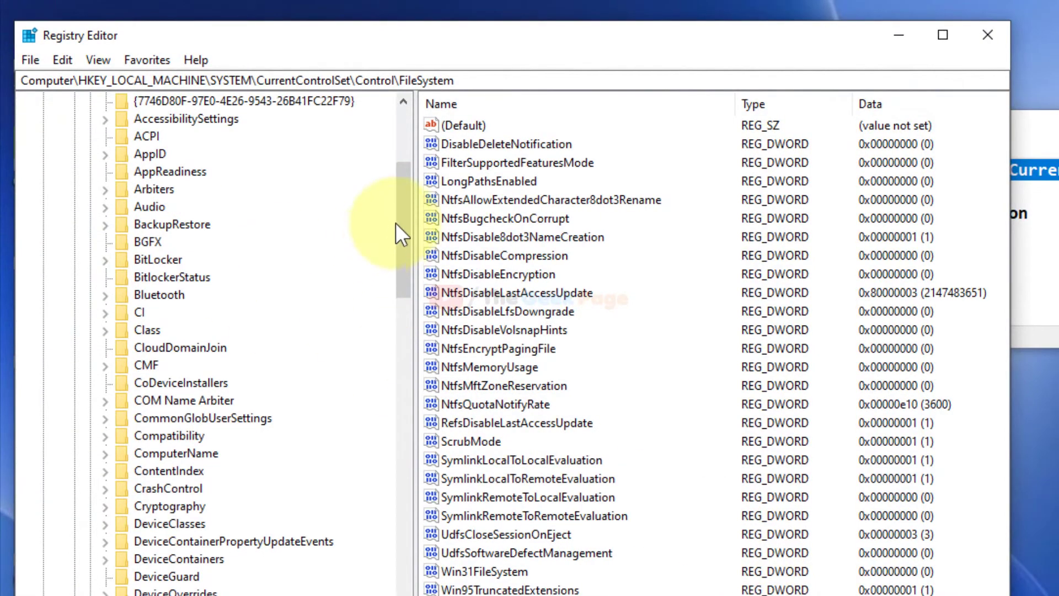
{"action": "left_click_drag", "start_coordinate": [398, 223], "coordinate": [402, 161]}
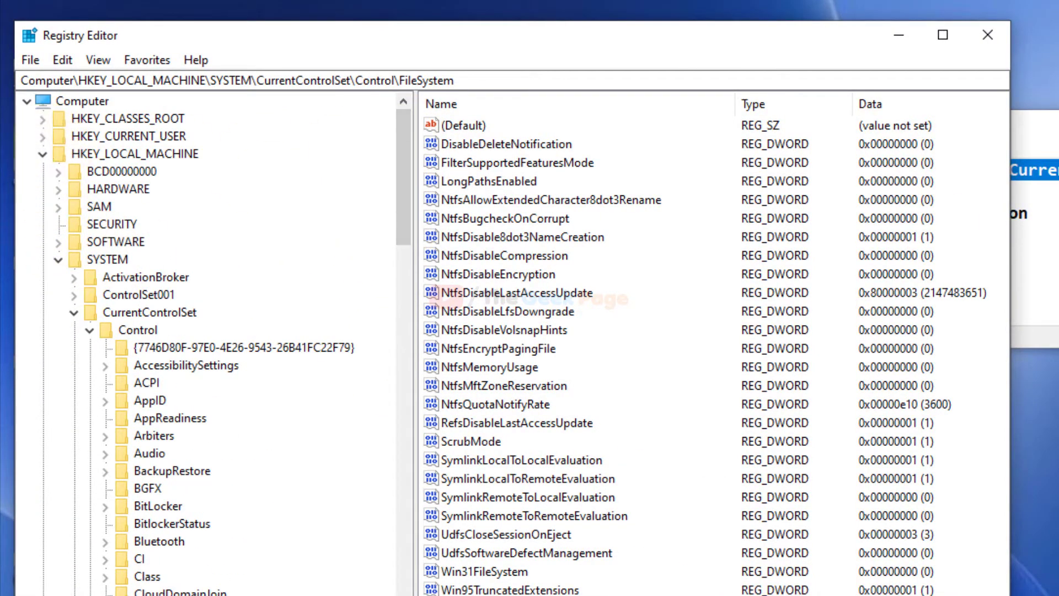
Copy the full HKEY_LOCAL_MACHINE\SYSTEM\CurrentControlSet\Control\FileSystem line from Notepad.
{"action": "key", "text": "alt+Tab"}
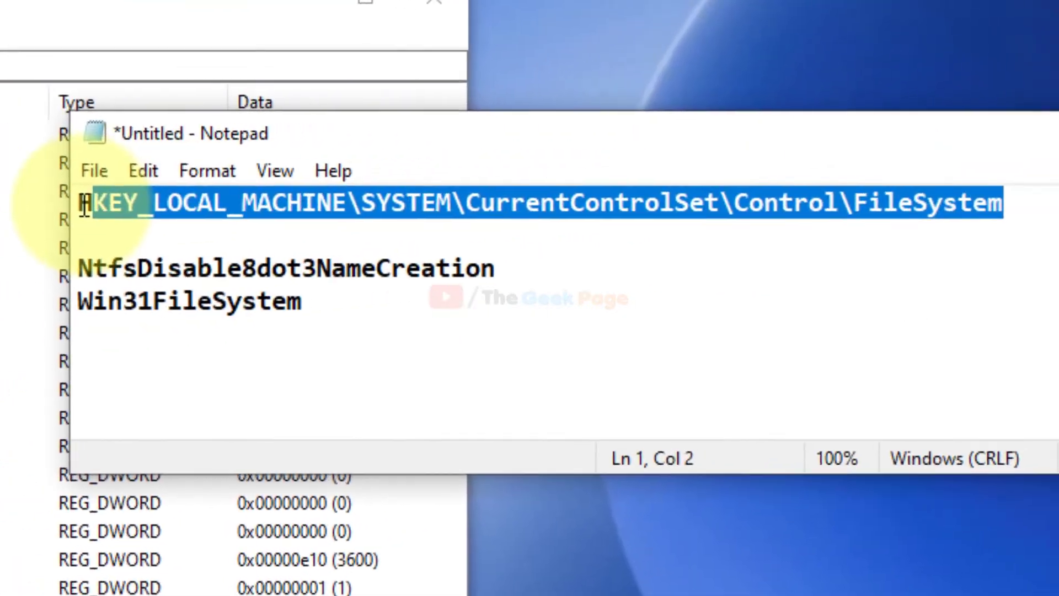
{"action": "left_click", "coordinate": [74, 206]}
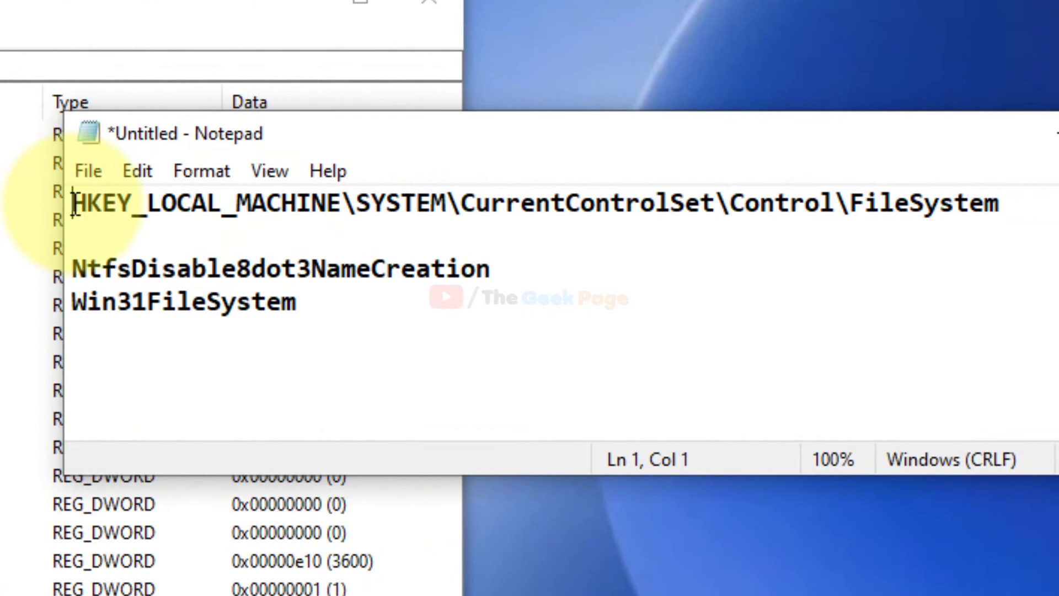
{"action": "mouse_move", "coordinate": [73, 206]}
{"action": "left_mouse_down"}
{"action": "mouse_move", "coordinate": [440, 189]}
{"action": "mouse_move", "coordinate": [993, 189]}
{"action": "mouse_move", "coordinate": [1001, 206]}
{"action": "left_mouse_up"}
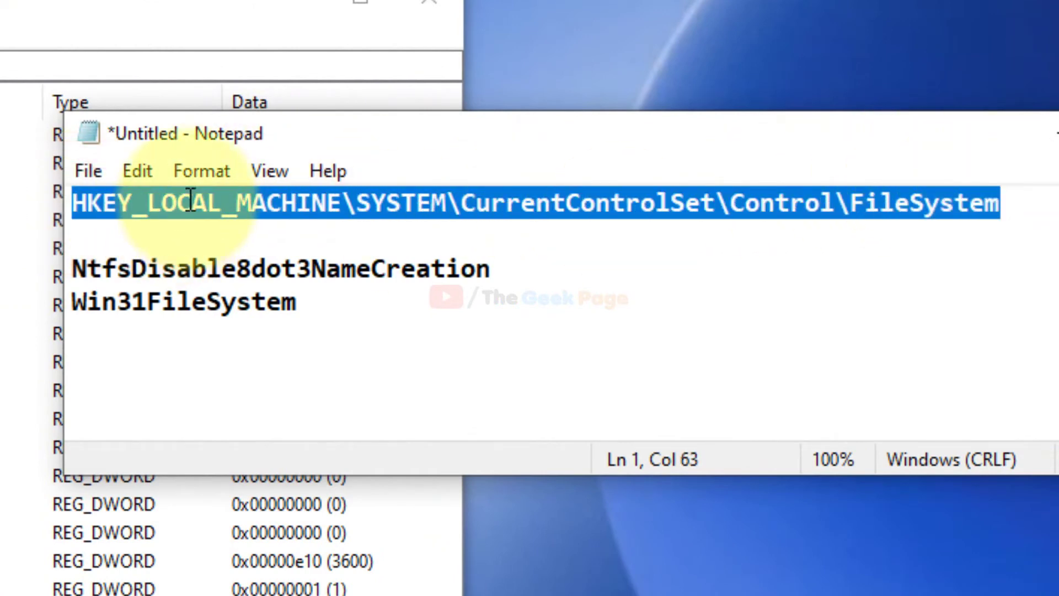
{"action": "double_click", "coordinate": [190, 202]}
{"action": "left_click_drag", "start_coordinate": [341, 202], "coordinate": [447, 202]}
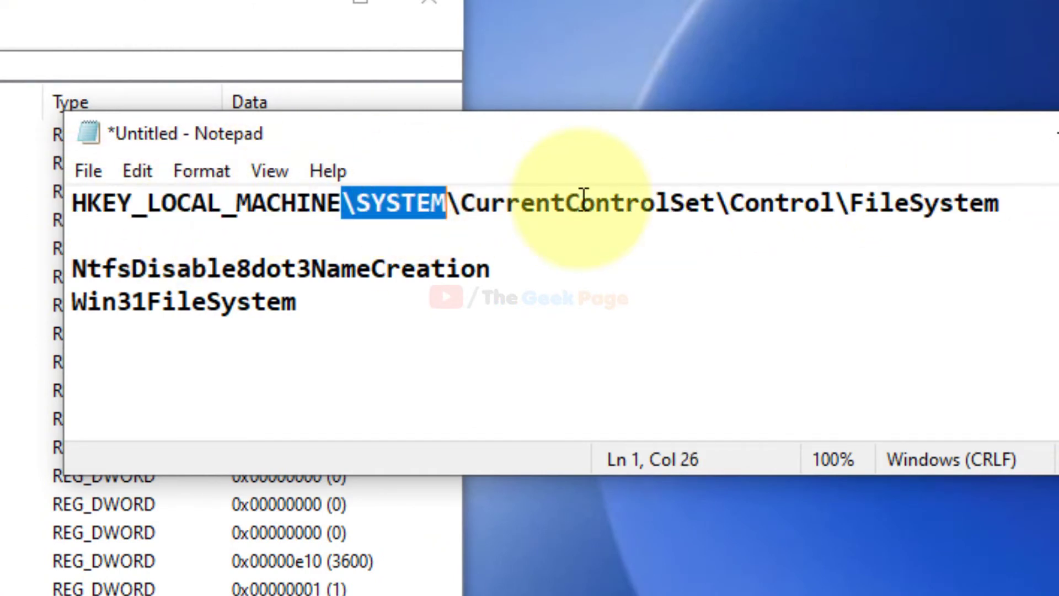
{"action": "double_click", "coordinate": [580, 201]}
{"action": "double_click", "coordinate": [809, 202]}
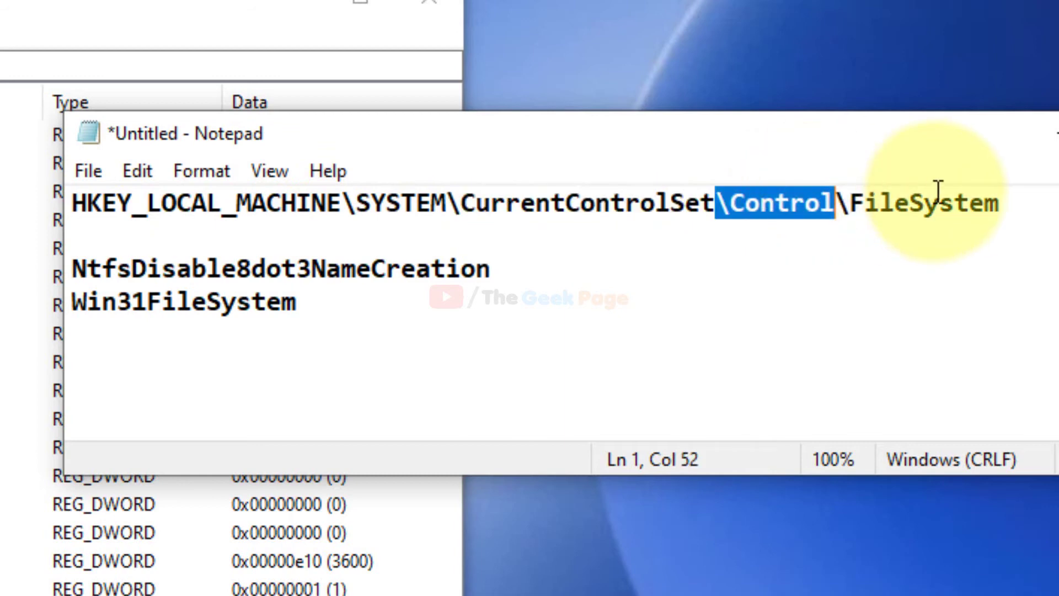
{"action": "double_click", "coordinate": [943, 198]}
{"action": "left_click_drag", "start_coordinate": [1012, 208], "coordinate": [50, 214]}
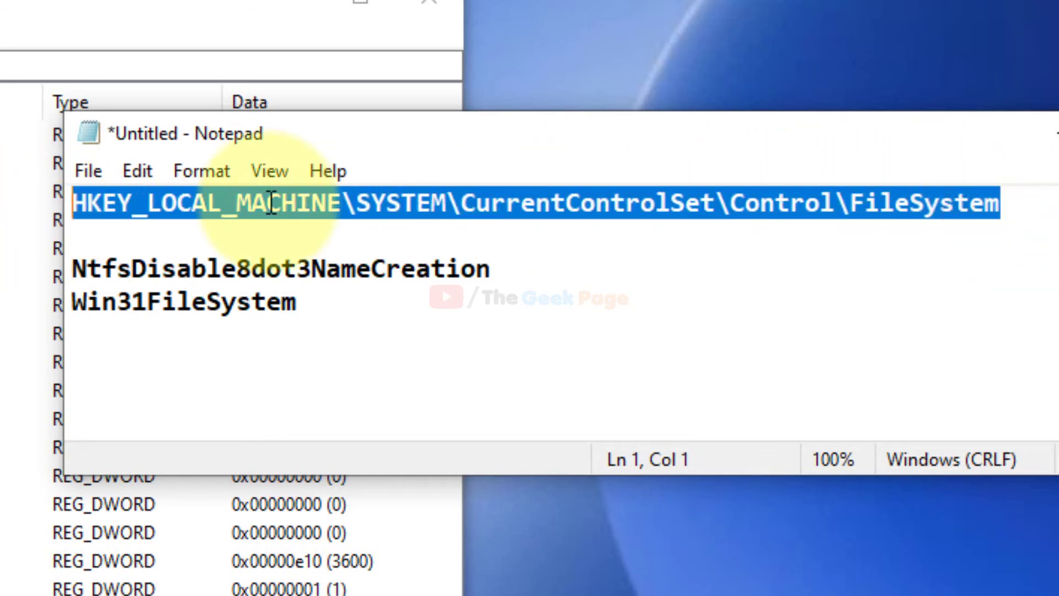
{"action": "right_click", "coordinate": [279, 209]}
{"action": "left_click", "coordinate": [326, 300]}
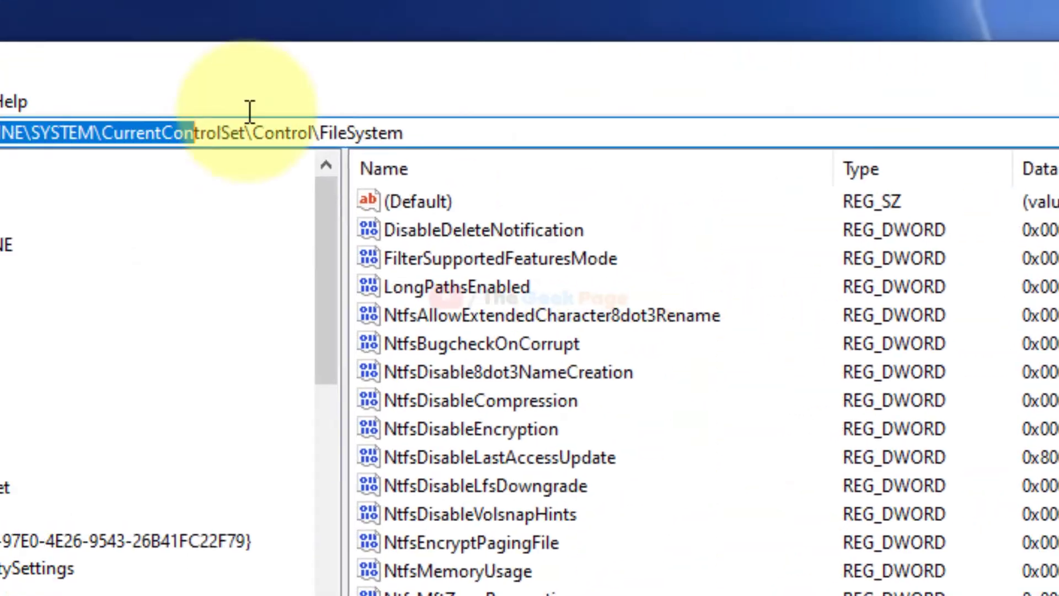
Paste the FileSystem path into Registry Editor's address bar, open that key, then return to the notes.
{"action": "left_click_drag", "start_coordinate": [120, 157], "coordinate": [745, 158]}
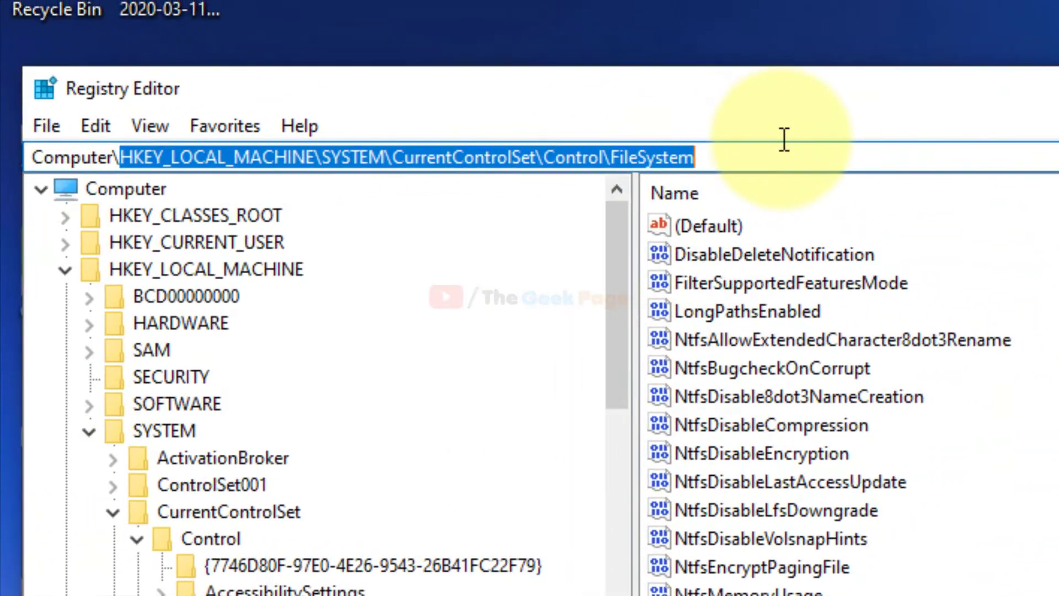
{"action": "right_click", "coordinate": [308, 157]}
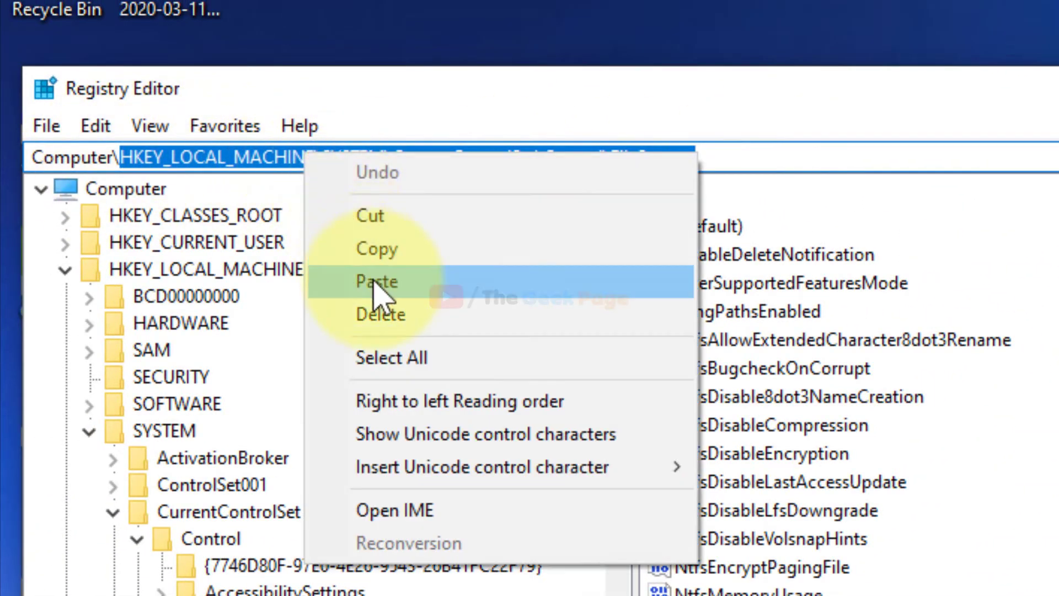
{"action": "left_click", "coordinate": [389, 284]}
{"action": "key", "text": "Return"}
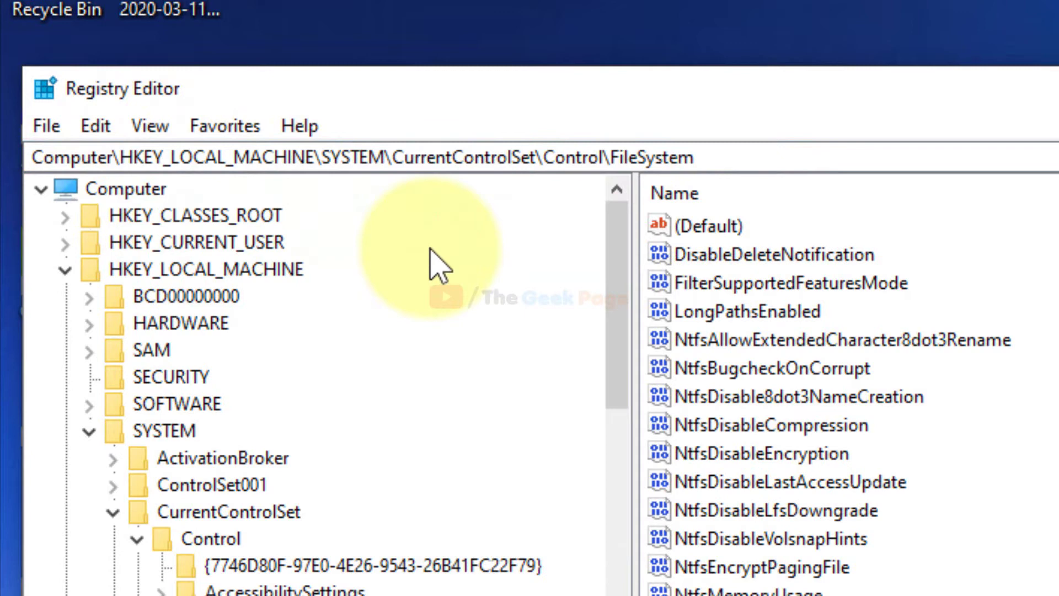
{"action": "scroll", "coordinate": [447, 315], "scroll_direction": "down", "scroll_amount": 7}
{"action": "scroll", "coordinate": [455, 364], "scroll_direction": "down", "scroll_amount": 6}
{"action": "scroll", "coordinate": [463, 397], "scroll_direction": "down", "scroll_amount": 1}
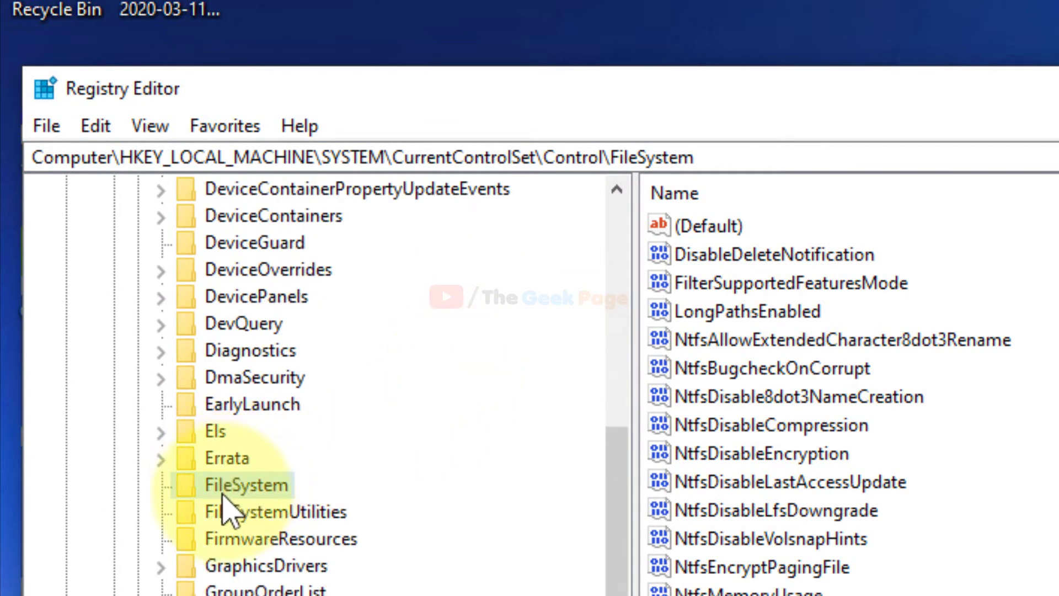
{"action": "key", "text": "alt+Tab"}
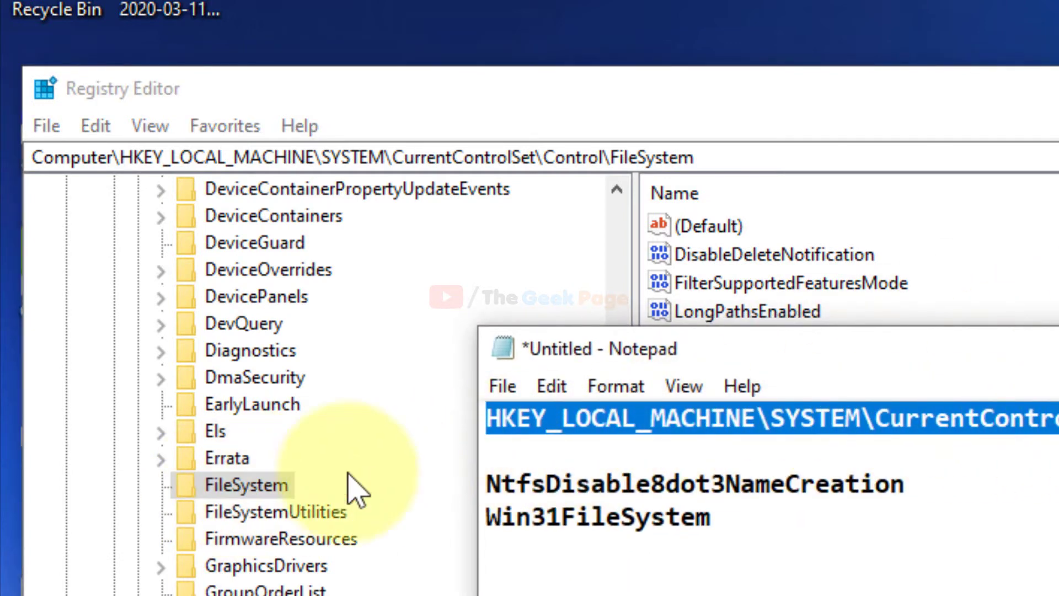
{"action": "left_click", "coordinate": [773, 351]}
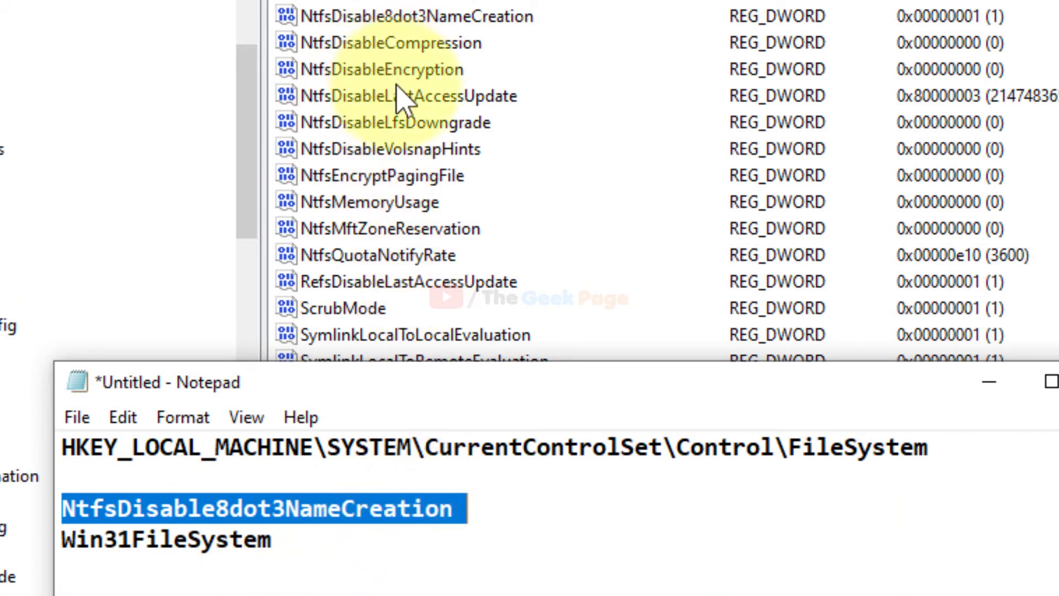
Highlight Win31FileSystem in the notes, then minimize Notepad to show the registry values.
{"action": "left_click", "coordinate": [430, 16]}
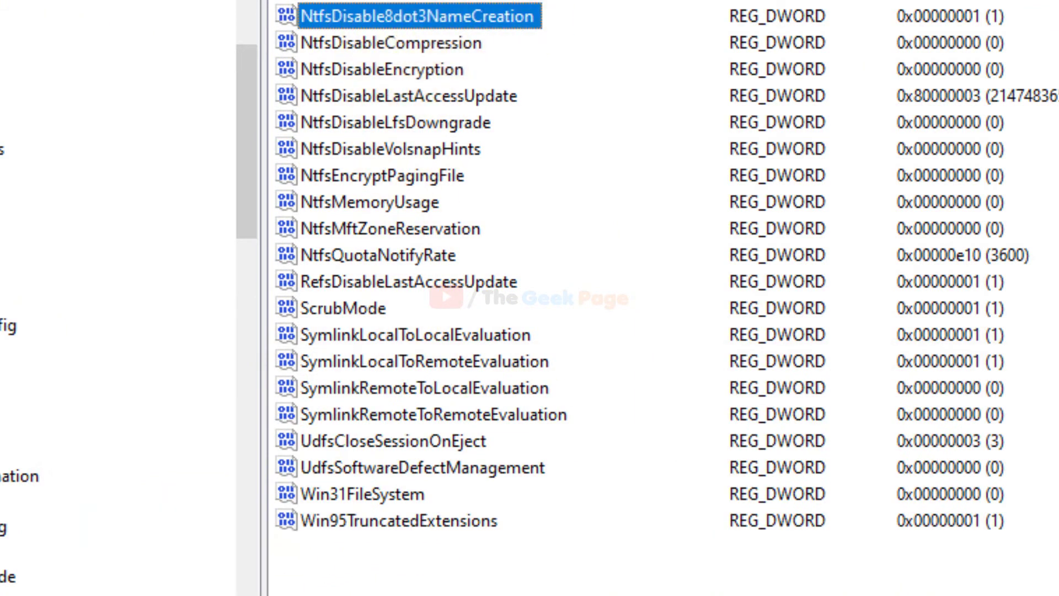
{"action": "key", "text": "alt+Tab"}
{"action": "left_click", "coordinate": [304, 563]}
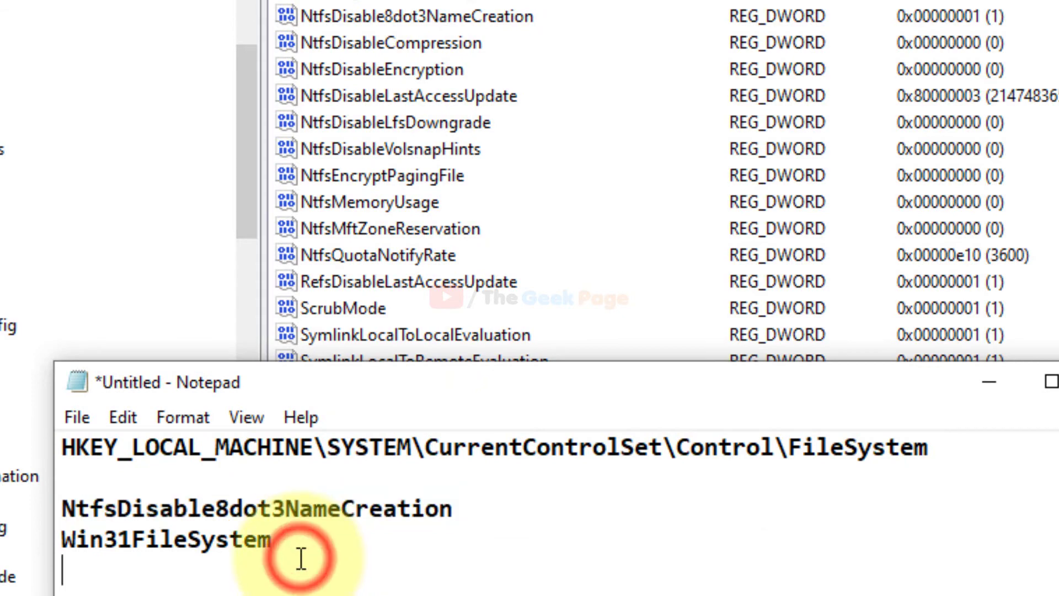
{"action": "double_click", "coordinate": [106, 538]}
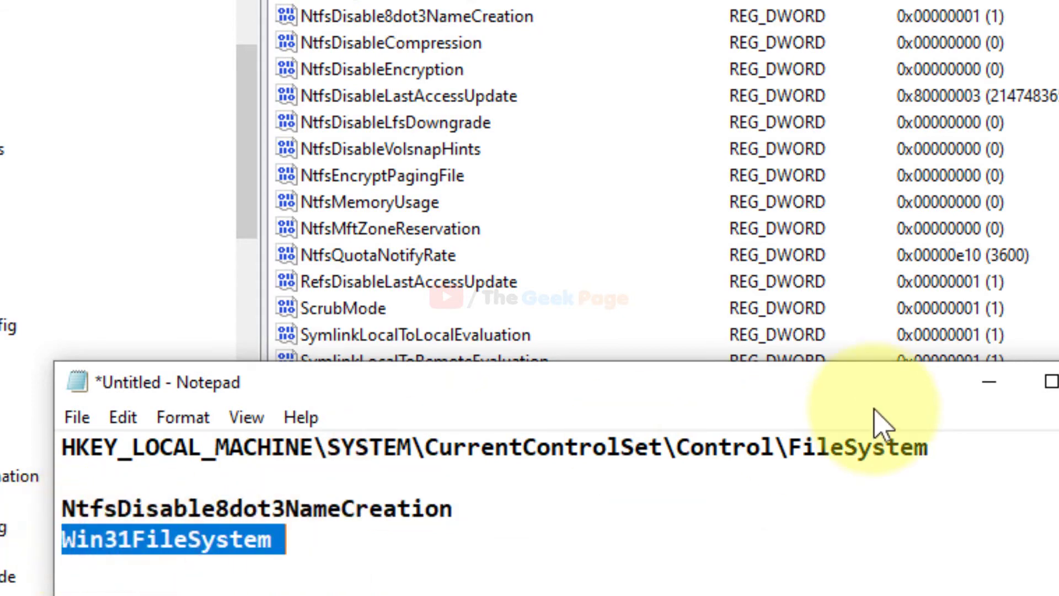
{"action": "left_click", "coordinate": [989, 381]}
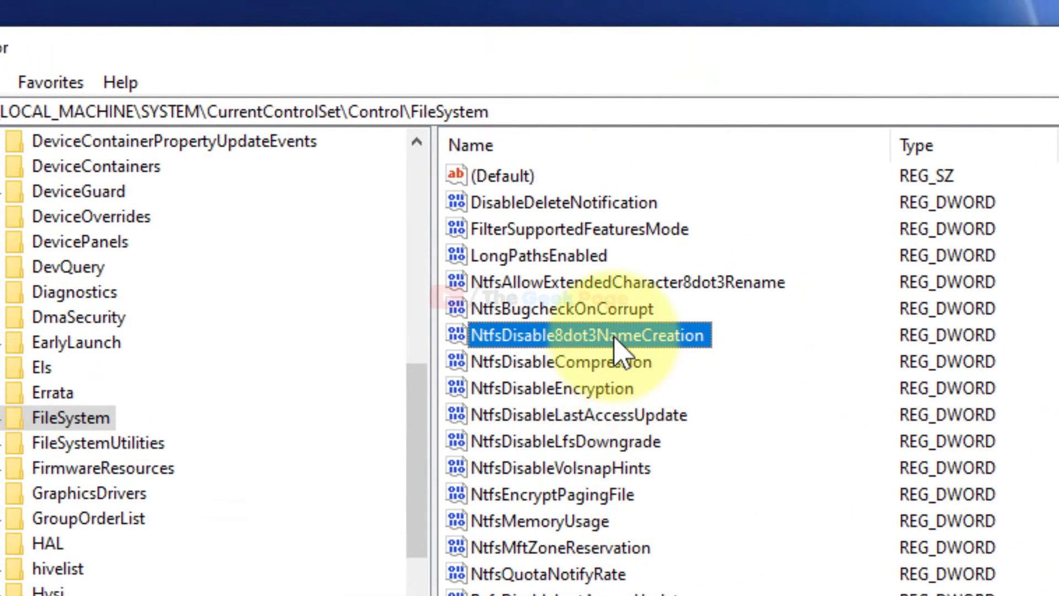
Replace NtfsDisable8dot3NameCreation's value data with 0 and confirm.
{"action": "double_click", "coordinate": [579, 216]}
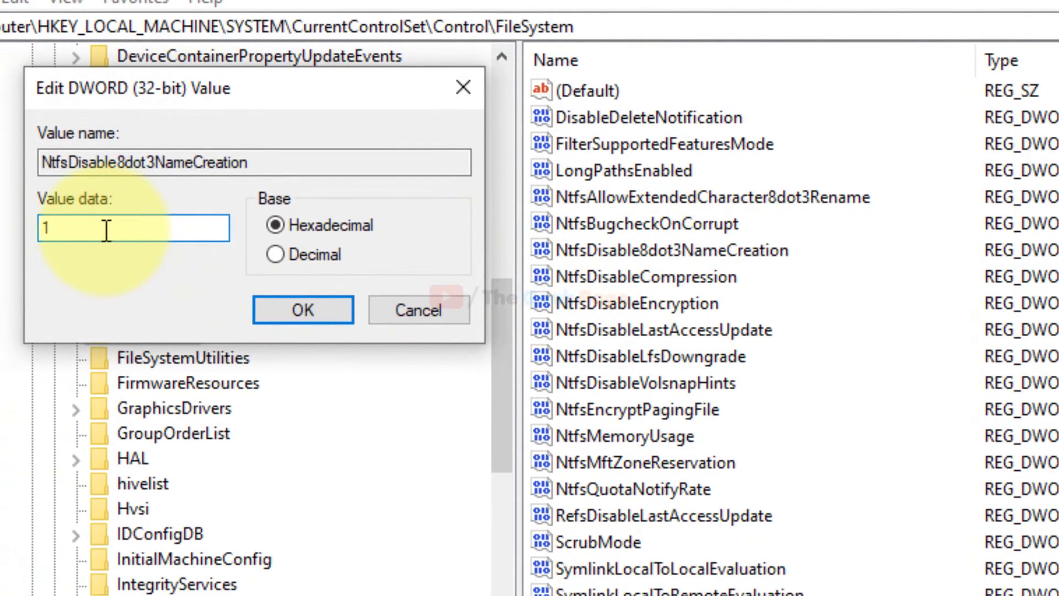
{"action": "type", "text": "1"}
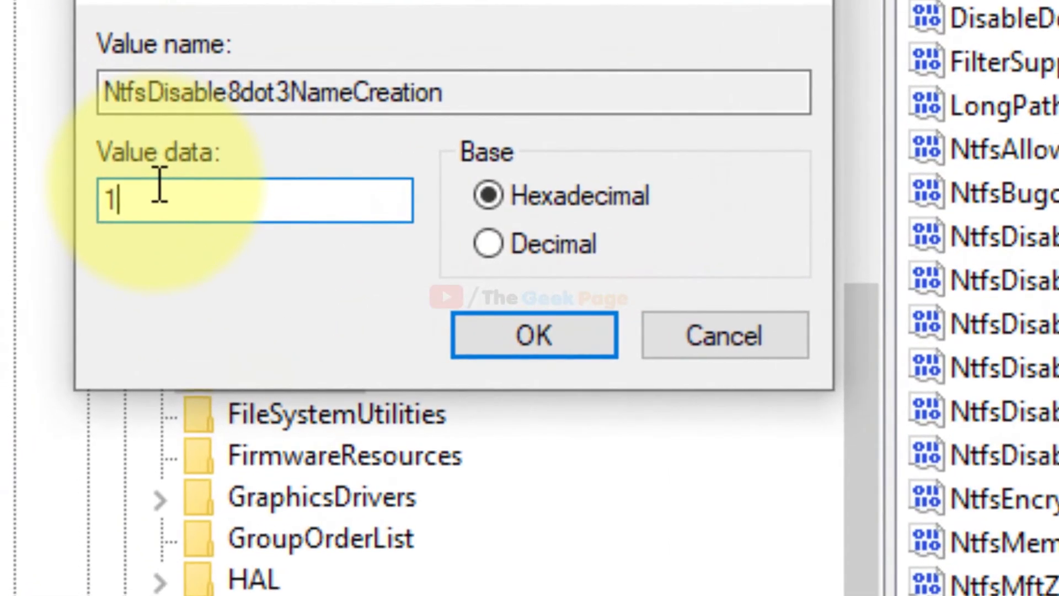
{"action": "double_click", "coordinate": [145, 209]}
{"action": "type", "text": "0"}
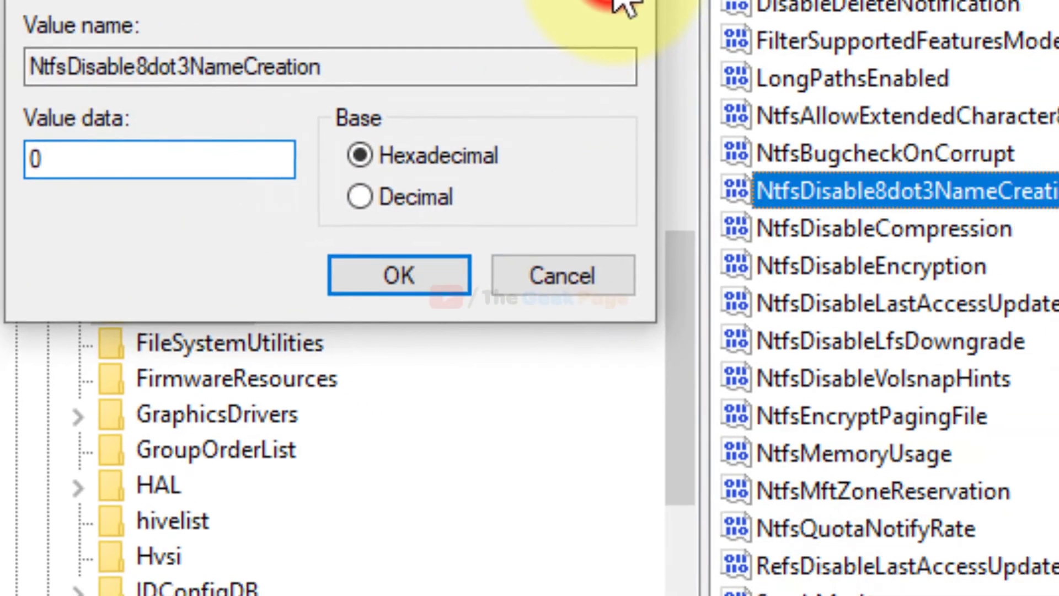
{"action": "key", "text": "Return"}
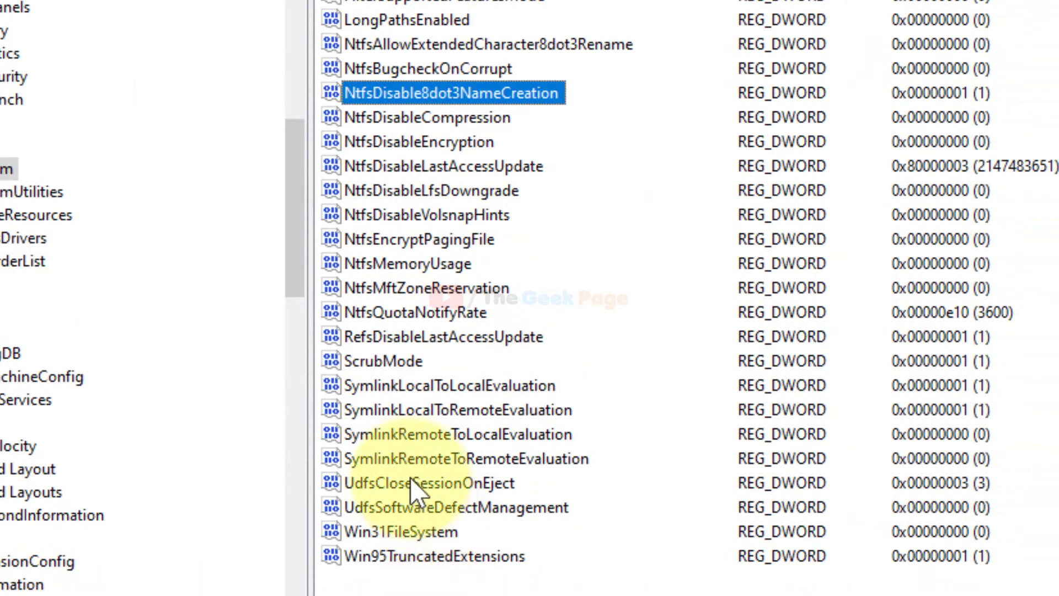
Check that Win31FileSystem's value data is 0 and close its editor unchanged.
{"action": "left_click", "coordinate": [369, 532]}
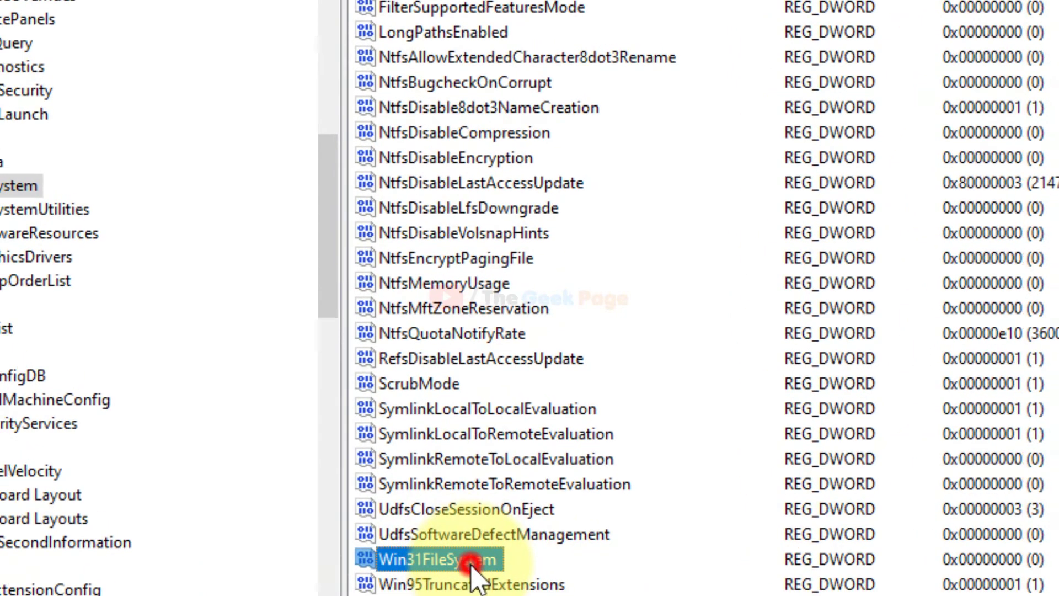
{"action": "double_click", "coordinate": [429, 539]}
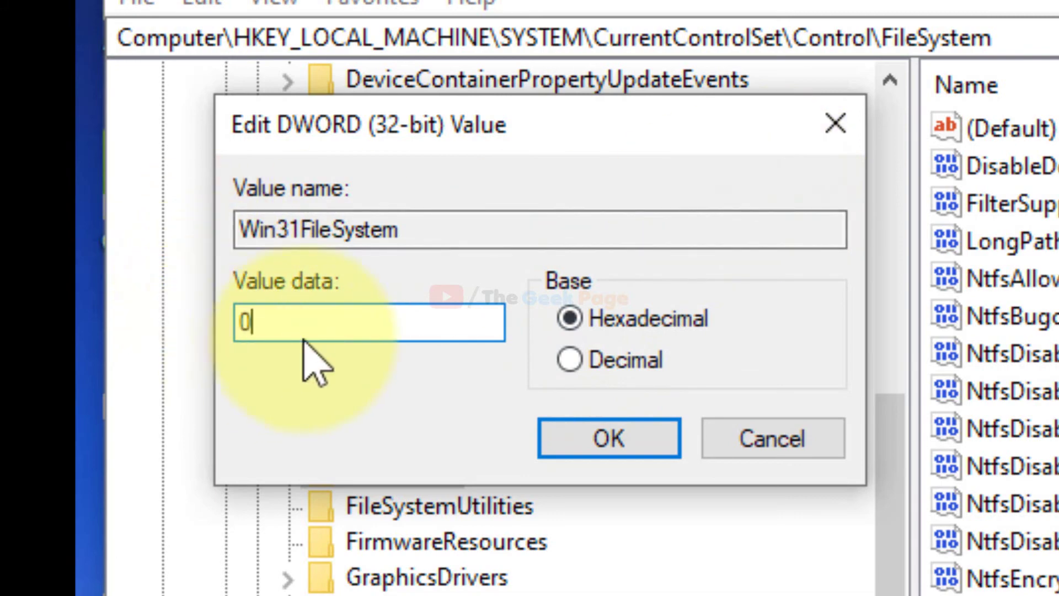
{"action": "left_click", "coordinate": [835, 123]}
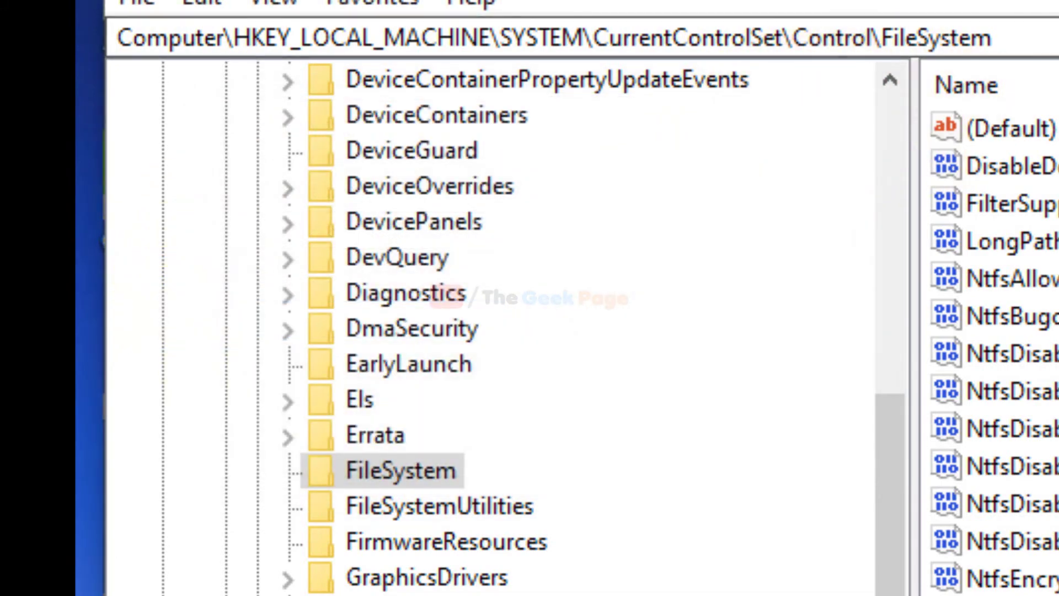